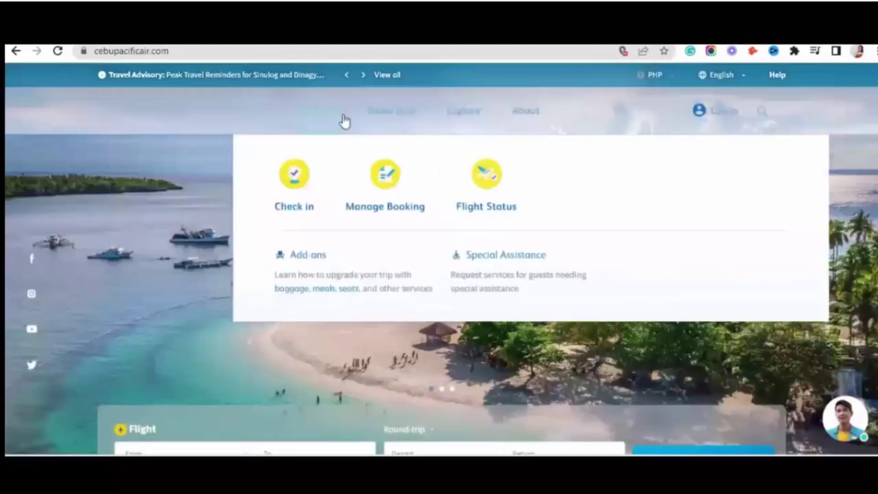
# Open the check-in page from the airline's home page and switch to the Manage Booking portal
pyautogui.moveTo(318, 118)
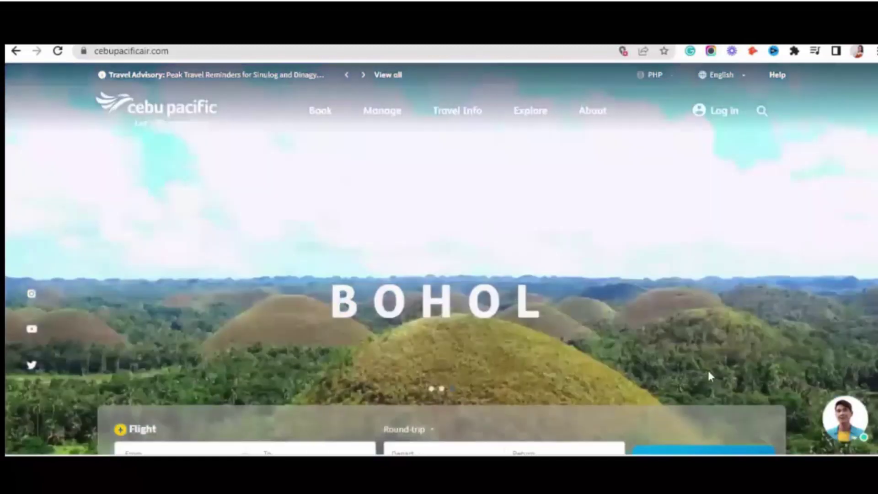
pyautogui.moveTo(386, 129)
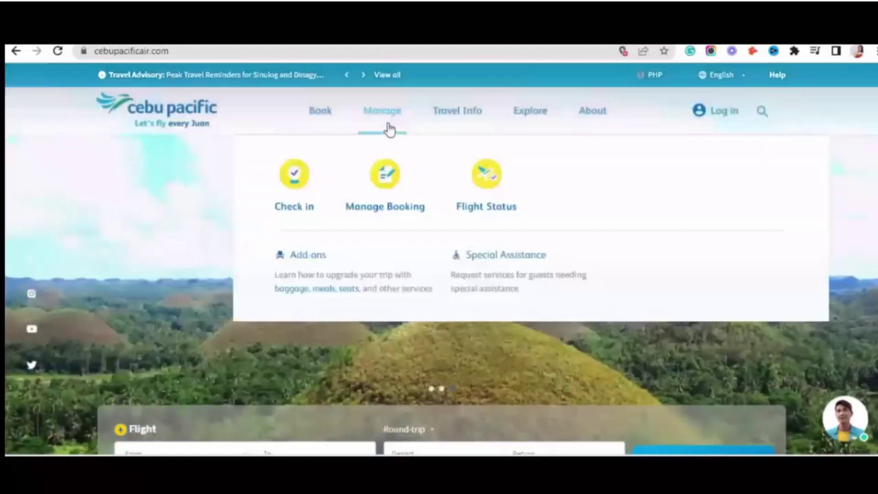
pyautogui.click(292, 186)
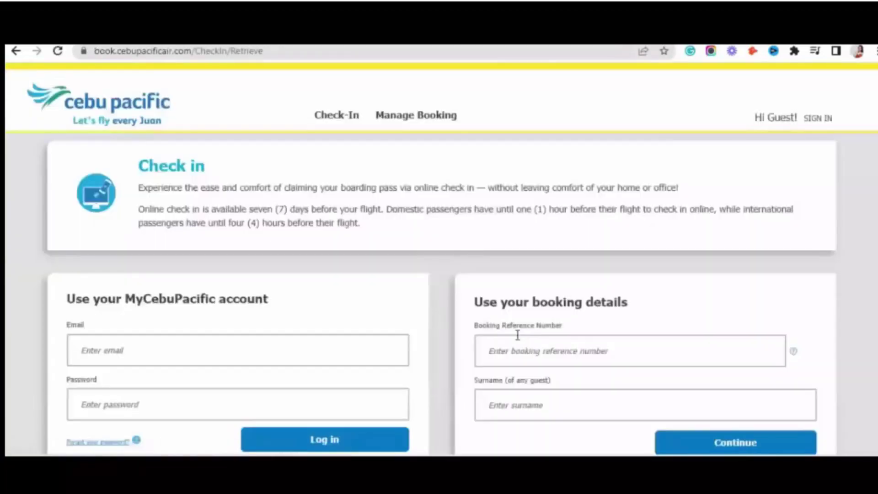
pyautogui.click(421, 120)
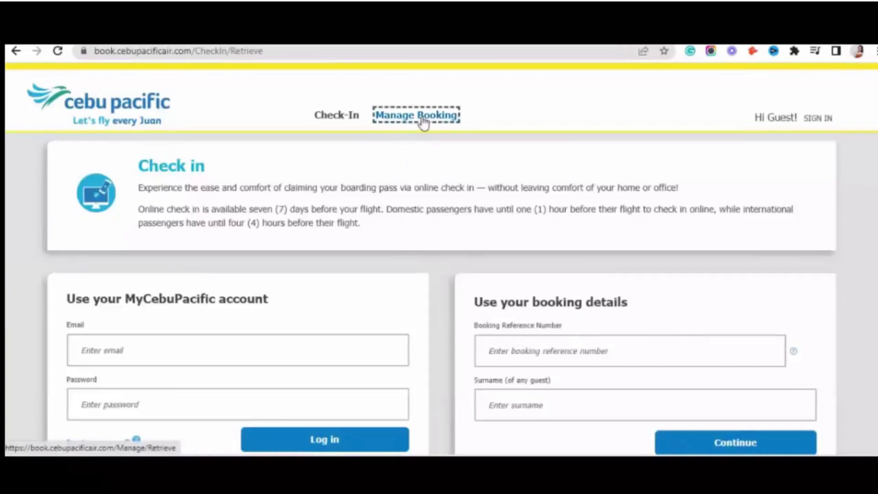
pyautogui.click(509, 125)
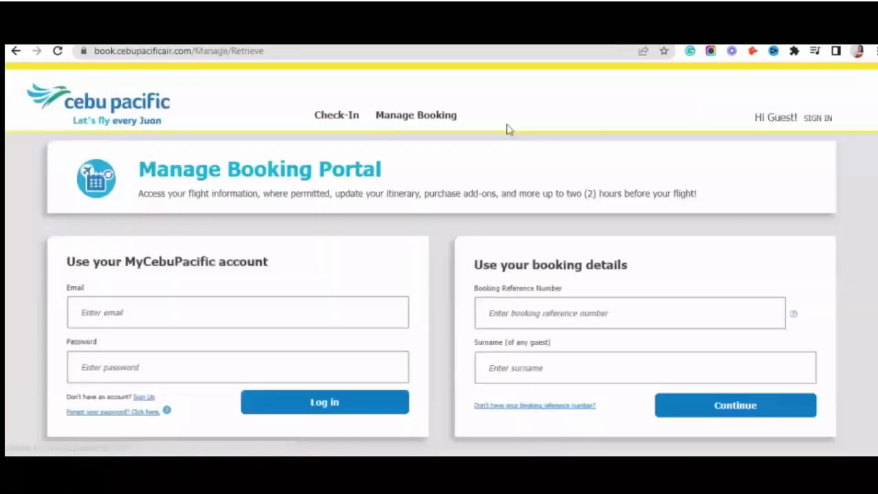
# Retrieve the booking with the booking reference number and the guest's surname
pyautogui.click(535, 315)
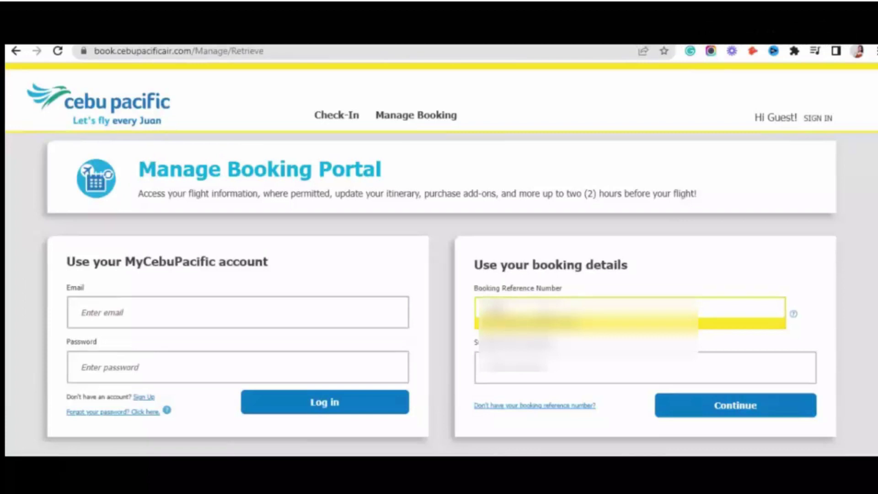
pyautogui.click(640, 363)
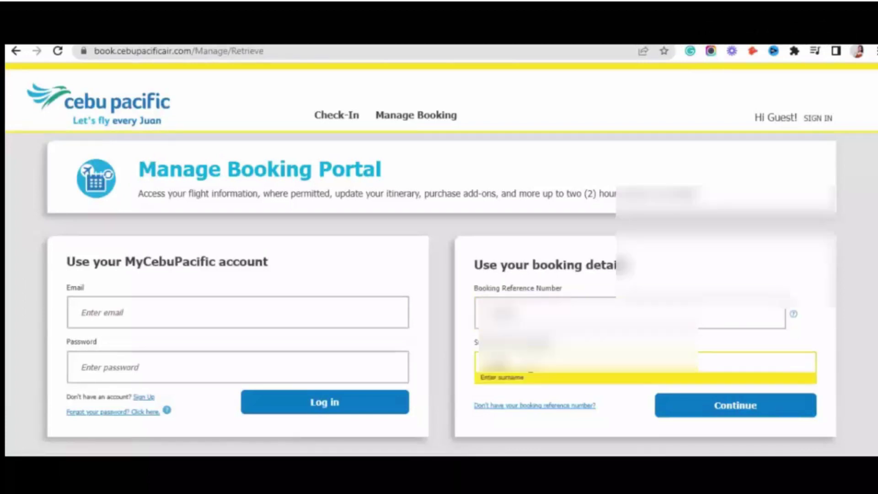
pyautogui.press('Return')
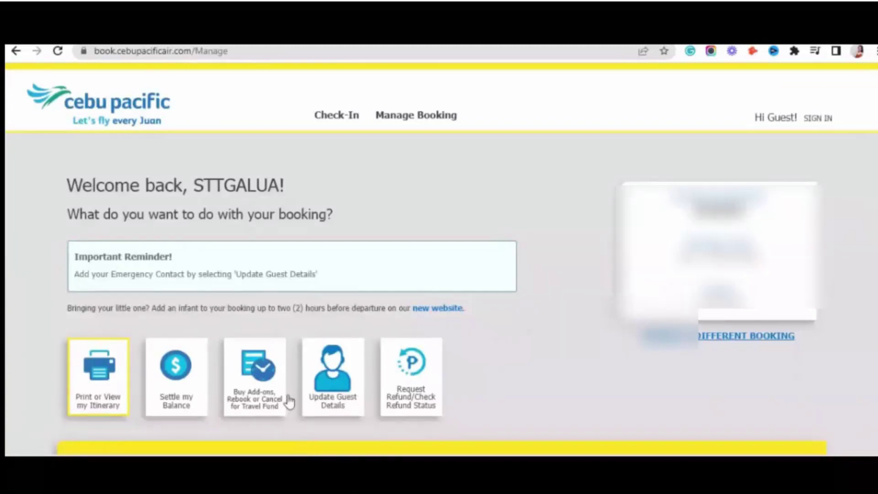
# Open the refund request form for the booking and set the reason to "Illness of guest in the booking"
pyautogui.click(412, 404)
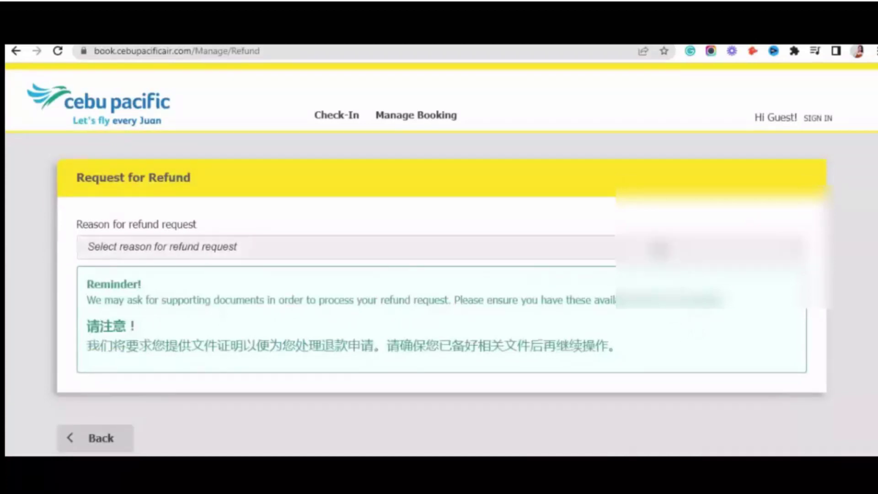
pyautogui.click(658, 249)
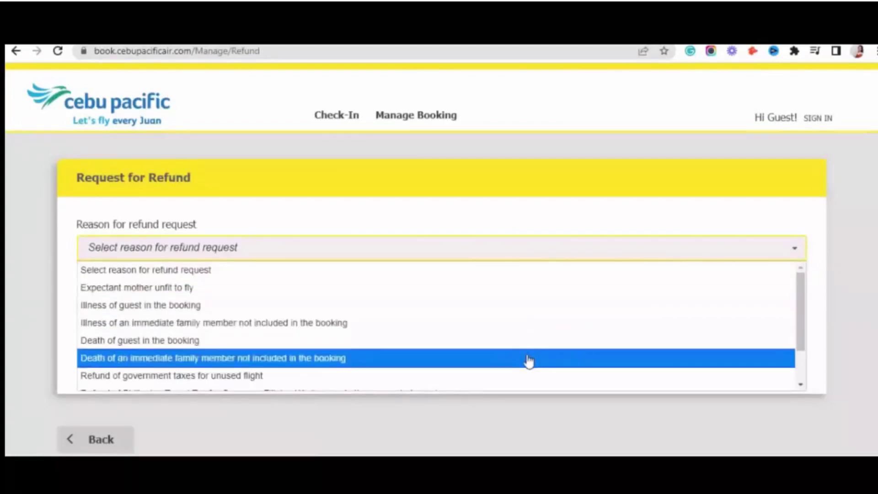
pyautogui.scroll(-2, 530, 361)
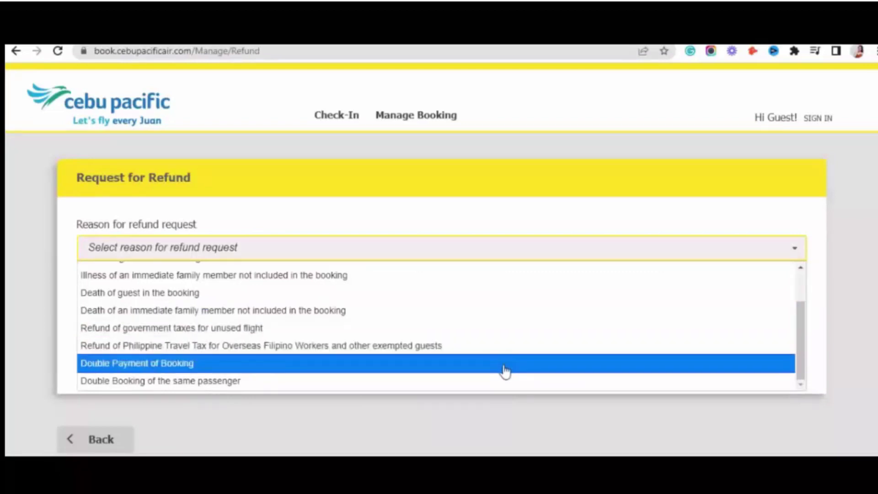
pyautogui.scroll(-2, 504, 385)
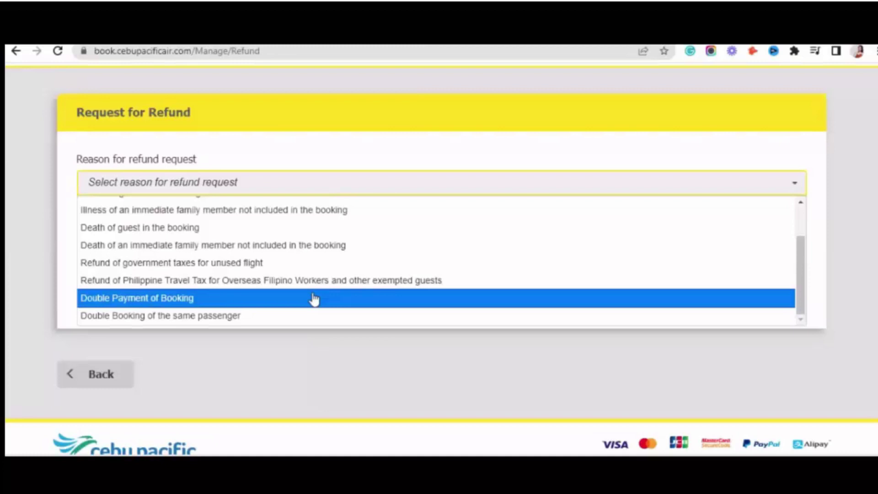
pyautogui.scroll(2, 320, 279)
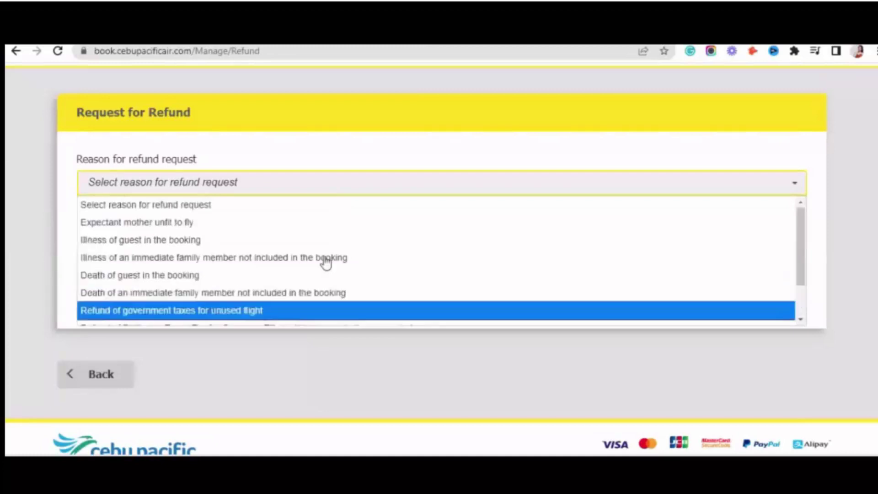
pyautogui.click(251, 240)
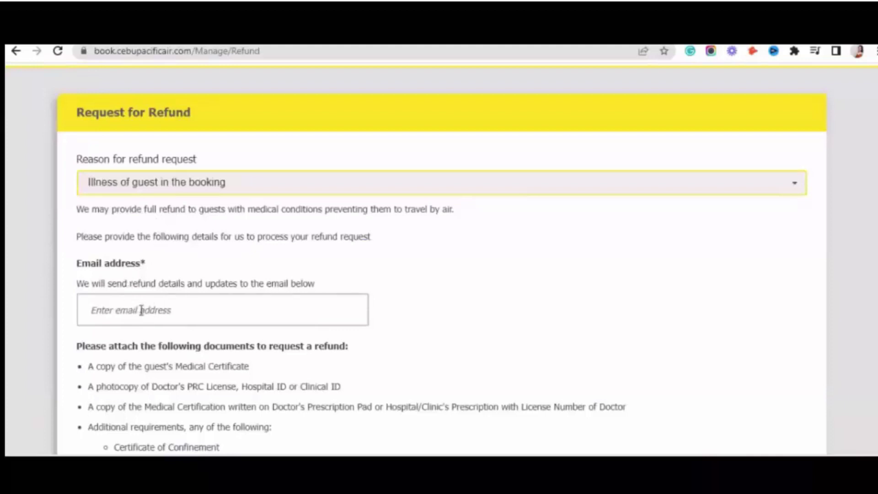
# Review the email, supporting document and file upload requirements for the guest illness refund request
pyautogui.scroll(-3, 488, 316)
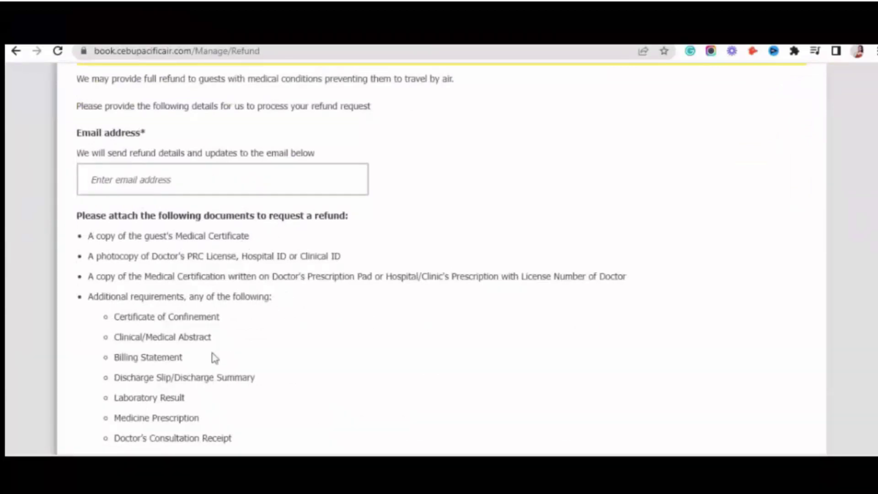
pyautogui.scroll(-3, 233, 357)
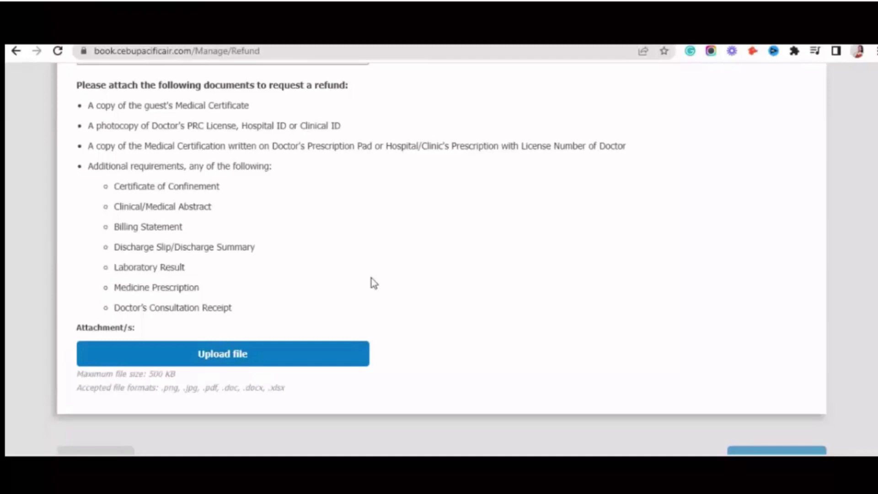
pyautogui.scroll(-1, 372, 278)
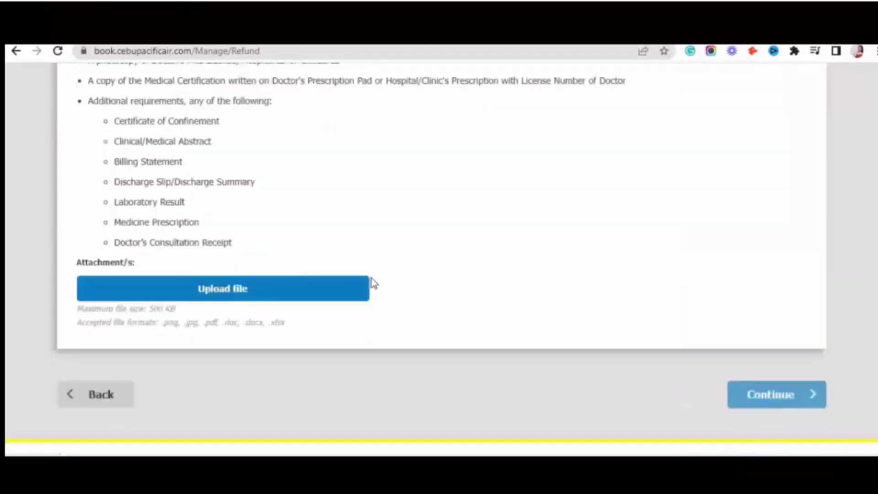
pyautogui.scroll(4, 371, 278)
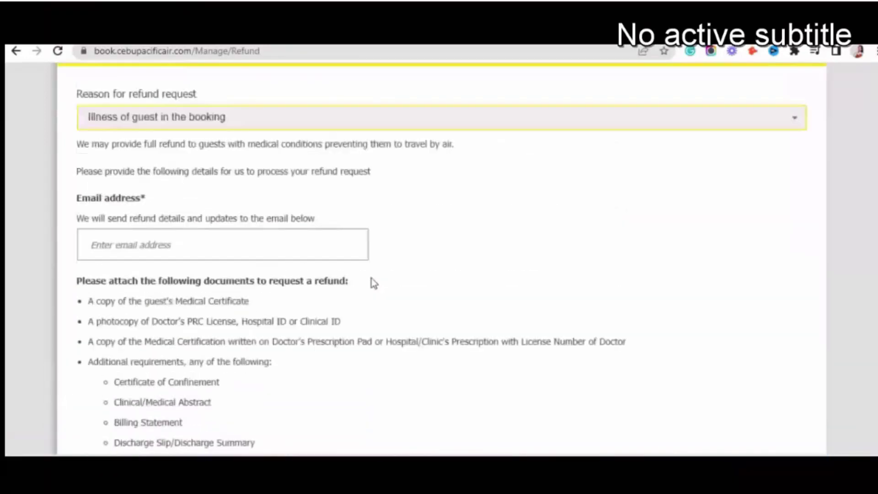
pyautogui.scroll(1, 372, 278)
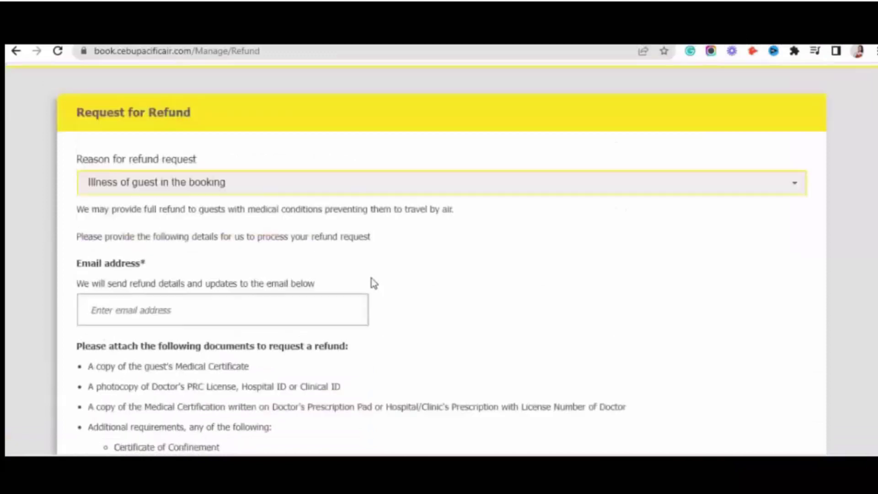
# Change the reason for the refund request to "Refund of government taxes for unused flight"
pyautogui.click(260, 192)
pyautogui.scroll(-1, 319, 270)
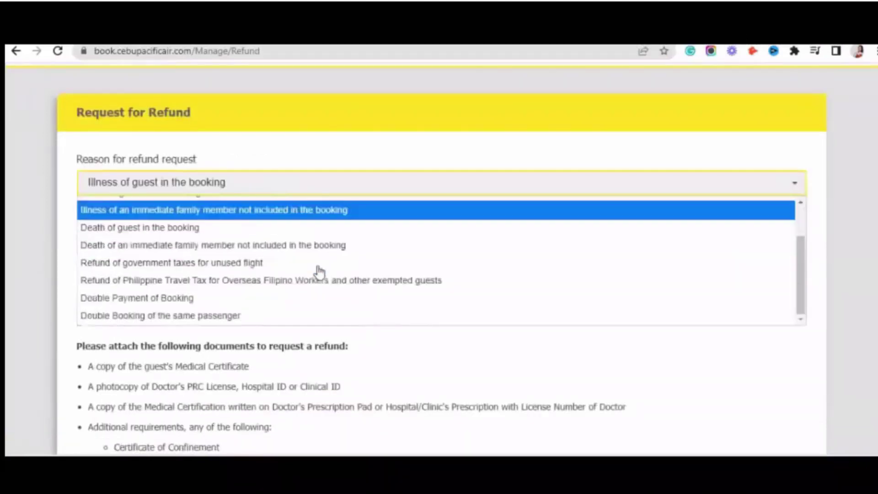
pyautogui.click(286, 263)
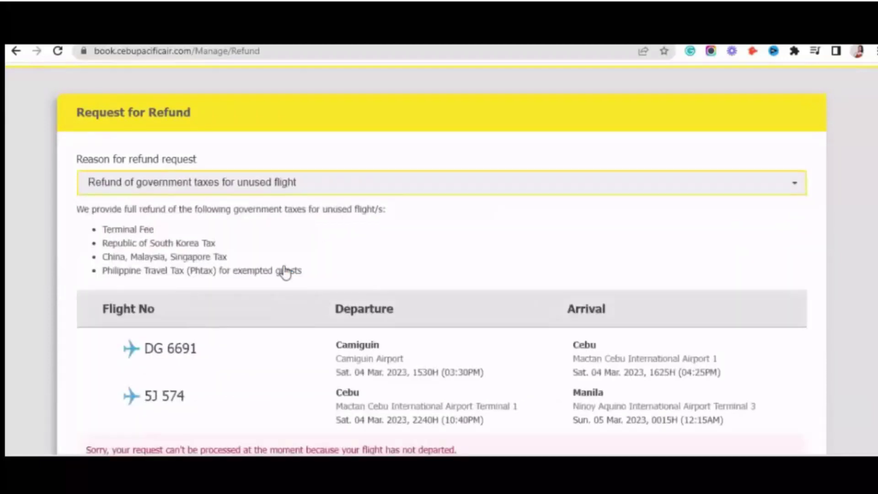
# Examine the refundable taxes and flight eligibility for the unused flight request, and look through the other refund reasons
pyautogui.scroll(-2, 285, 273)
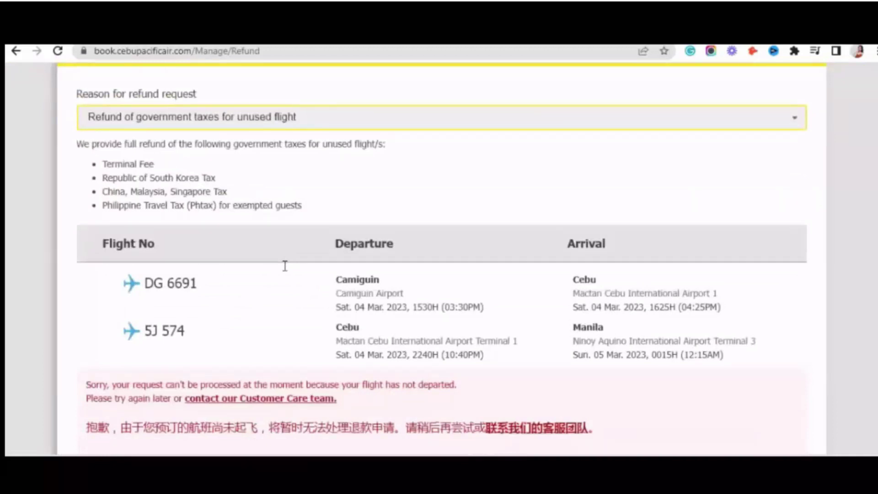
pyautogui.scroll(2, 285, 269)
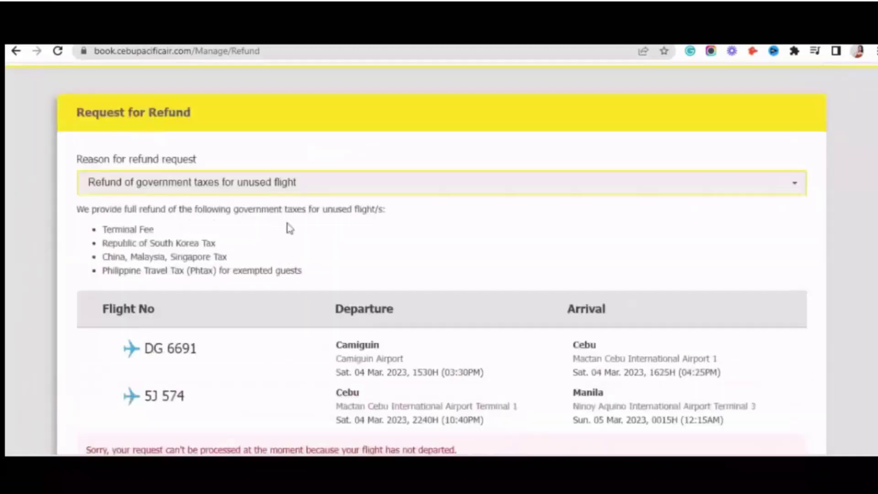
pyautogui.click(291, 185)
pyautogui.scroll(1, 252, 256)
pyautogui.scroll(-1, 252, 281)
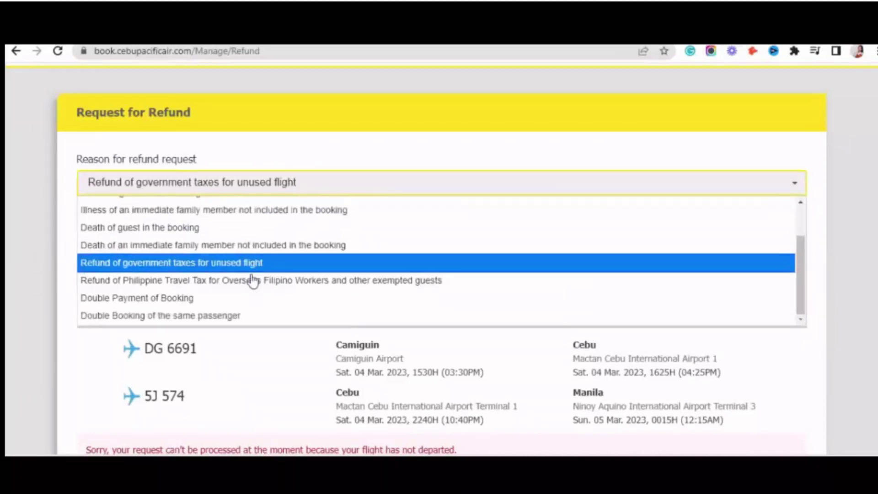
pyautogui.scroll(1, 308, 180)
pyautogui.click(308, 180)
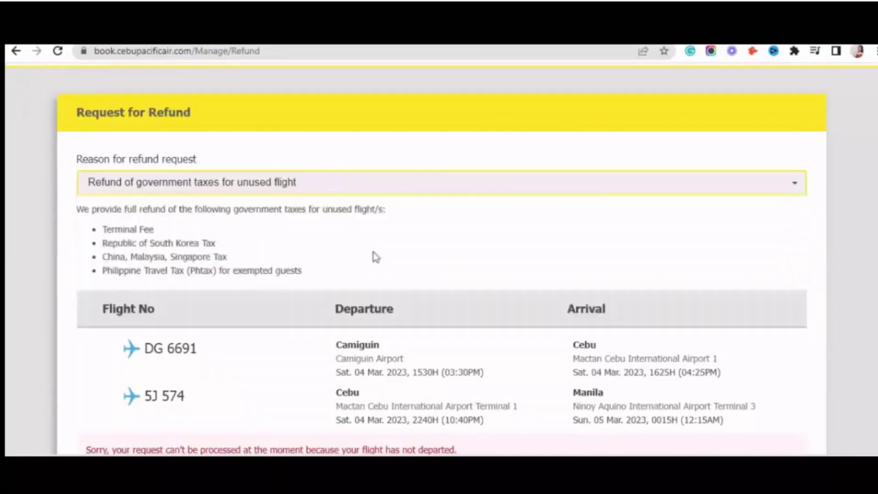
pyautogui.scroll(-1, 376, 257)
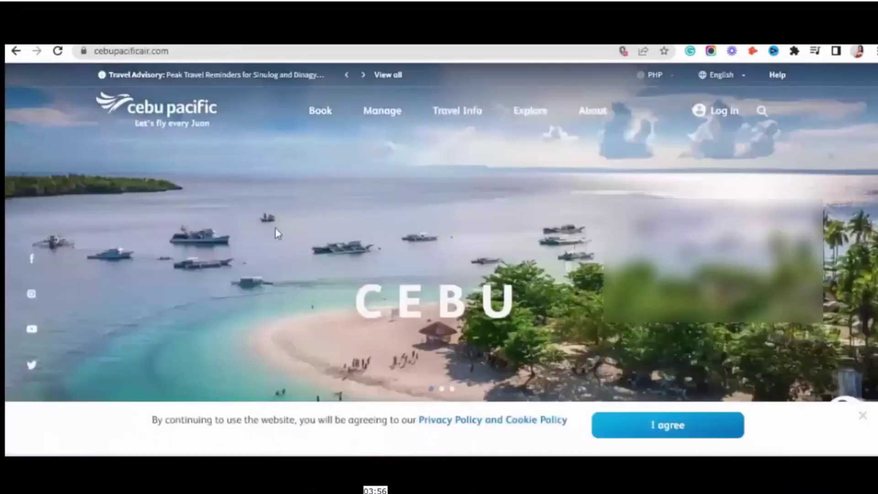
# Dismiss the cookie notice, go to the Manage Booking page and choose to continue as a member
pyautogui.click(864, 416)
pyautogui.moveTo(365, 123)
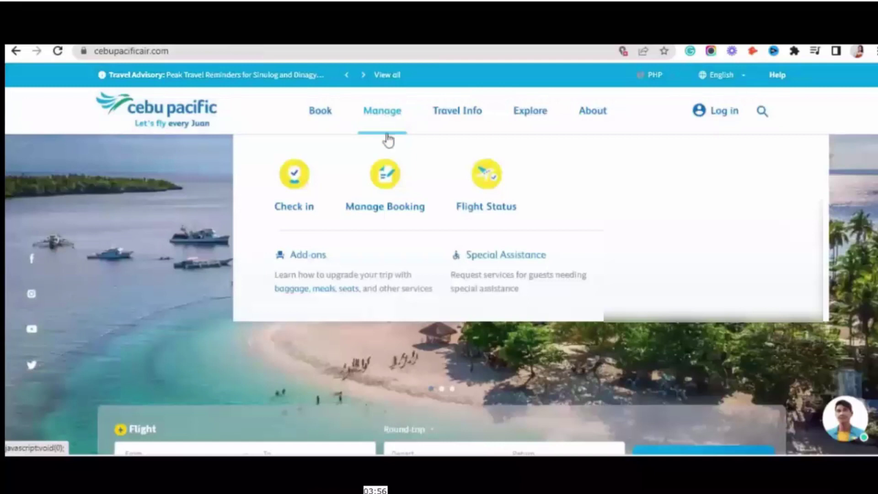
pyautogui.click(387, 178)
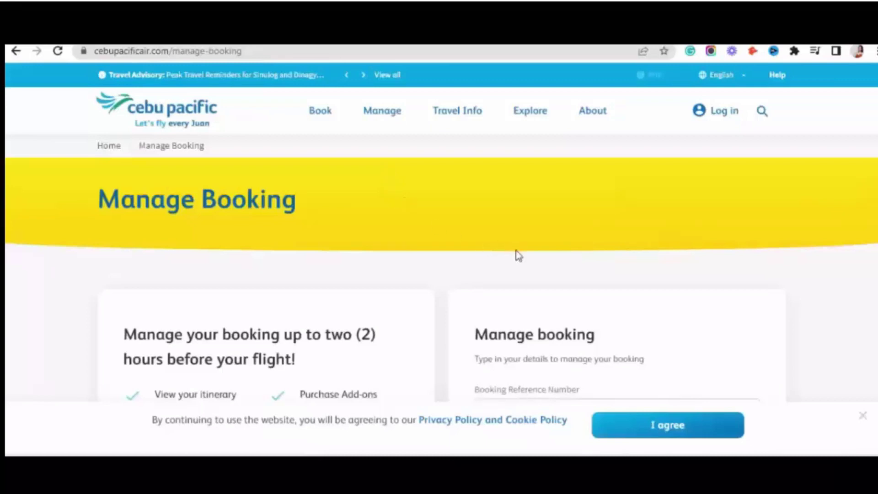
pyautogui.scroll(-3, 518, 256)
pyautogui.scroll(-2, 519, 253)
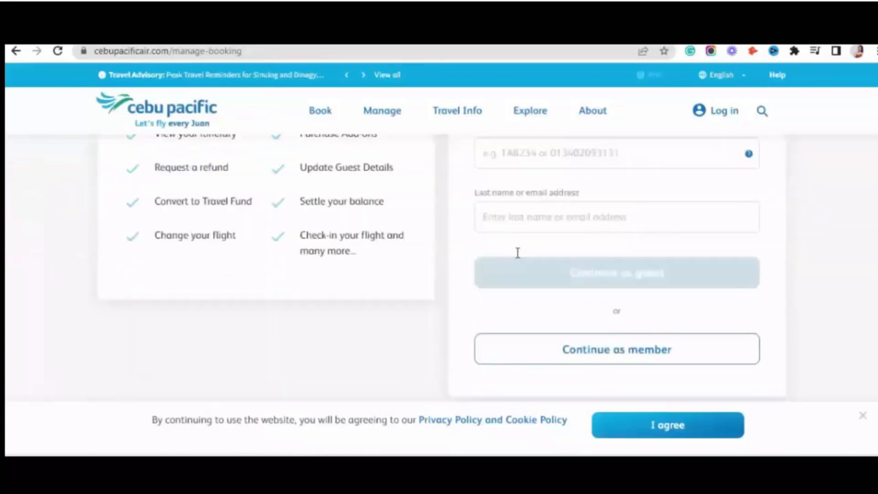
pyautogui.scroll(-1, 624, 352)
pyautogui.click(618, 284)
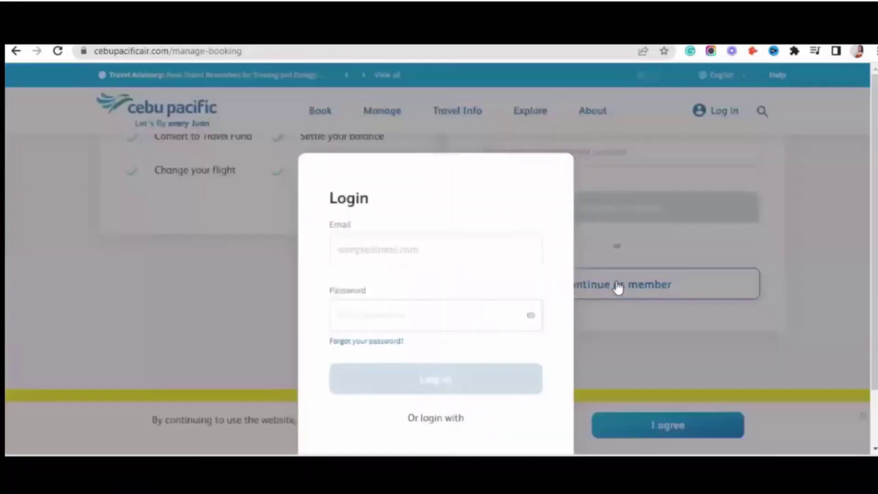
# Log in to the member account with the account email and password
pyautogui.click(432, 250)
pyautogui.write('xxxxxxxxxxx')
pyautogui.click(425, 315)
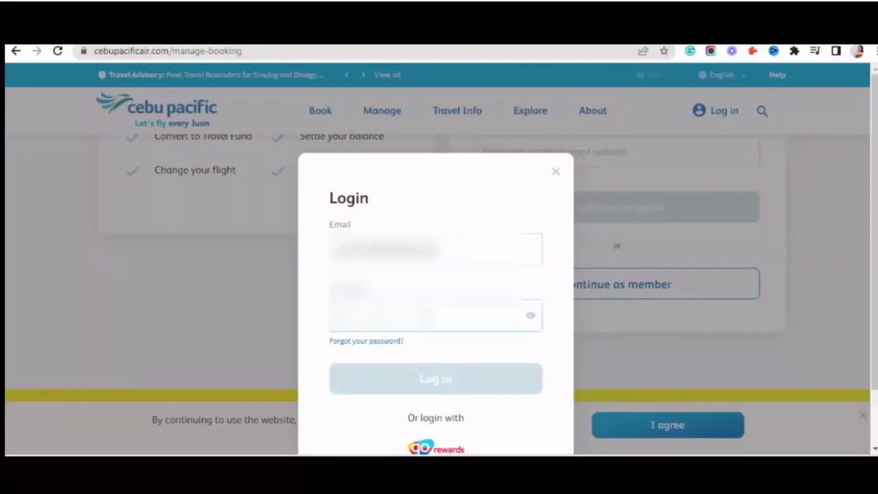
pyautogui.write('xxxxx')
pyautogui.click(529, 315)
pyautogui.click(483, 385)
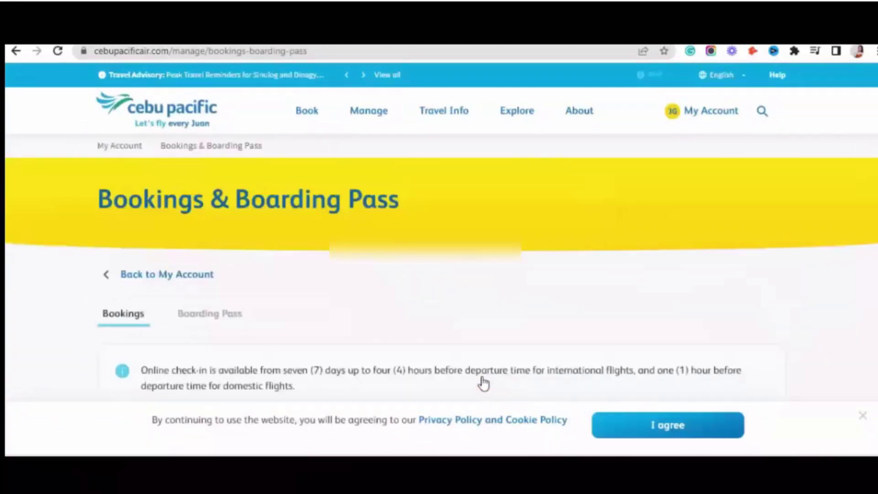
# Open the upcoming 28 Mar 2023 CGM to CEB booking for management and show its flight modification options
pyautogui.scroll(-5, 484, 366)
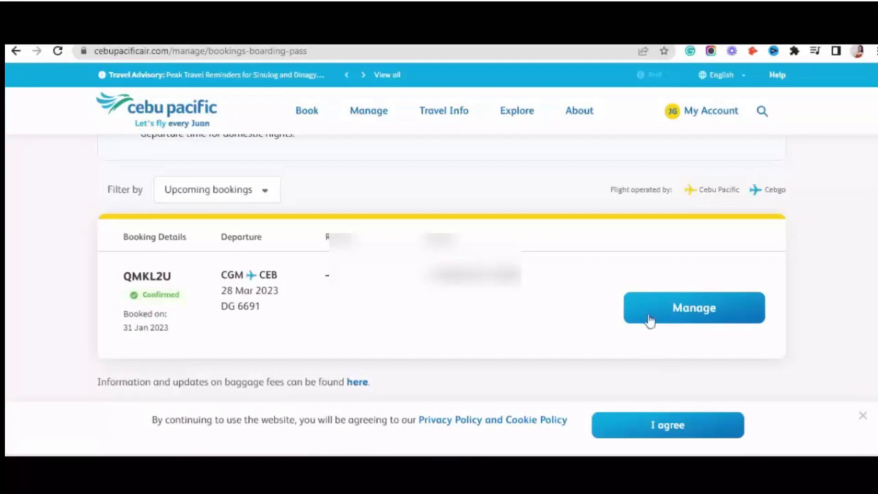
pyautogui.click(666, 315)
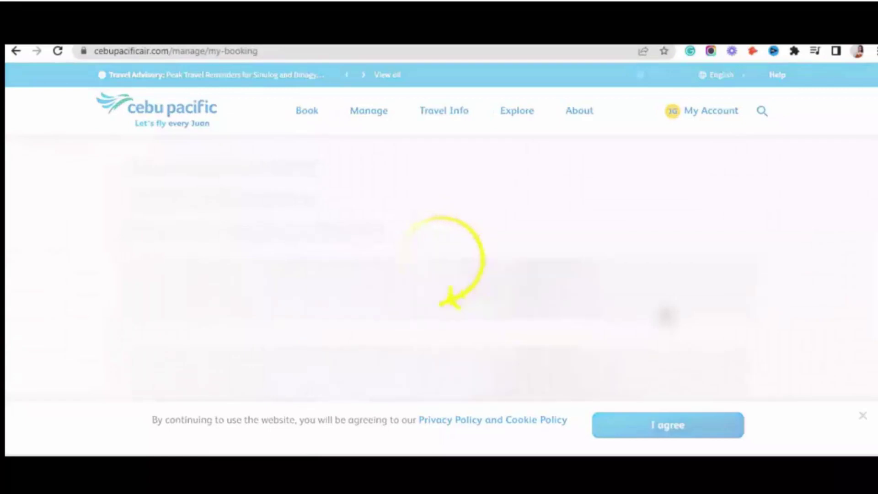
pyautogui.scroll(-5, 439, 265)
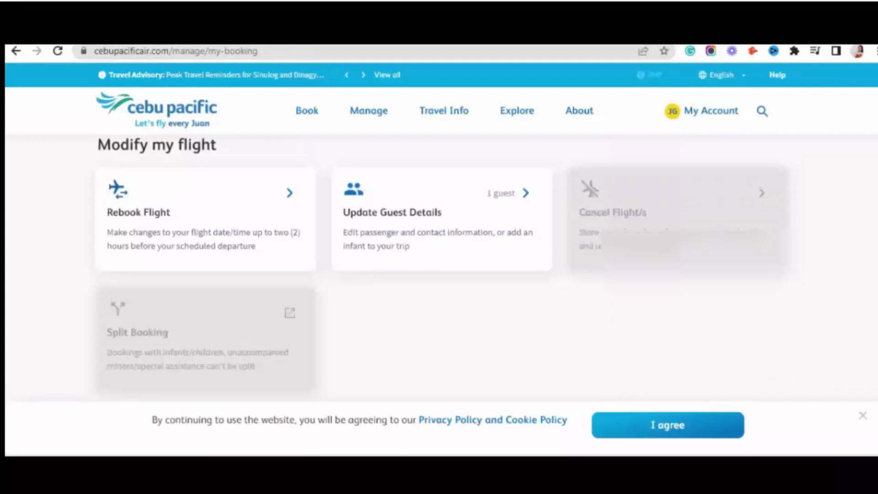
# Look through the booking's modification options, including flight cancellation and split booking, and return to the Manage Booking list
pyautogui.scroll(-1, 439, 265)
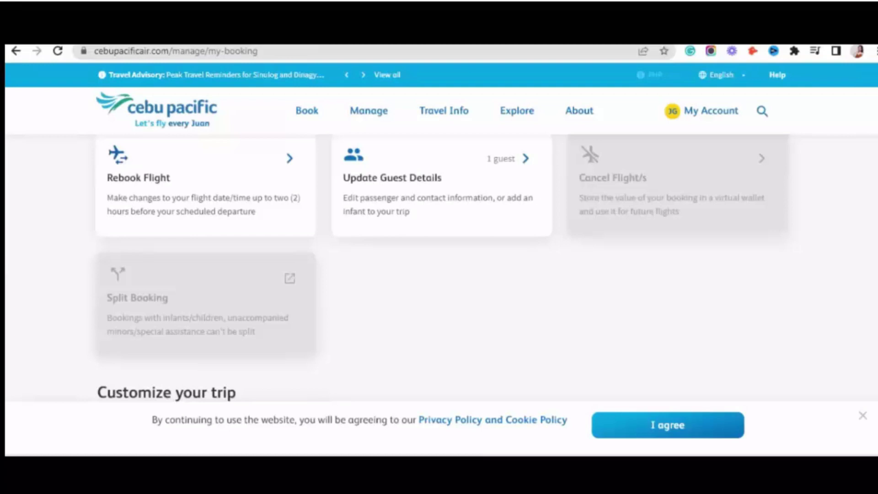
pyautogui.scroll(-1, 490, 398)
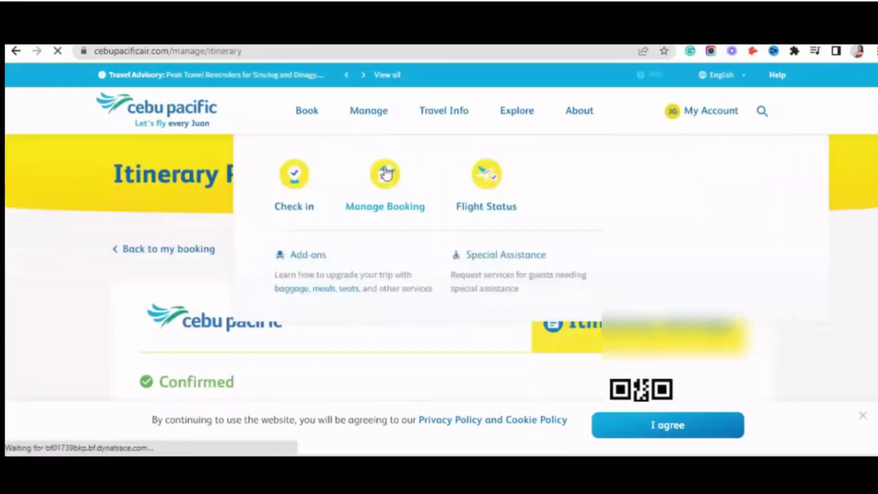
pyautogui.click(386, 174)
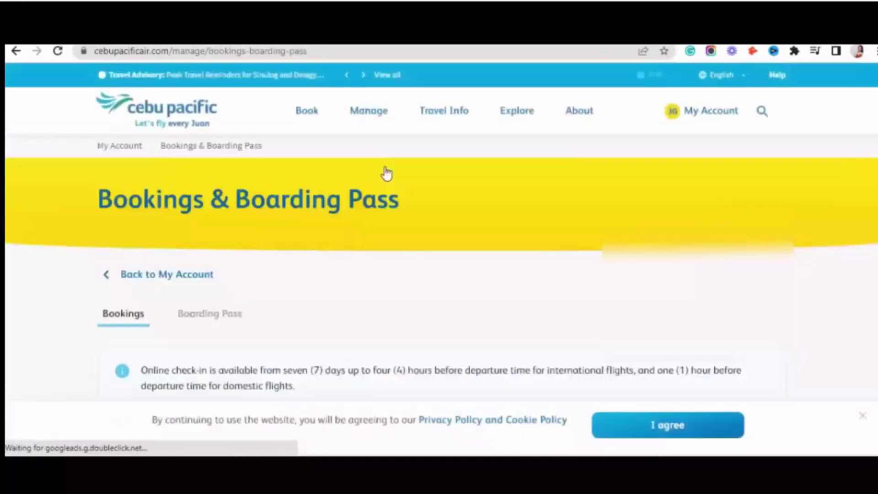
# Check the account and booking management options, and log out of the member account
pyautogui.moveTo(724, 118)
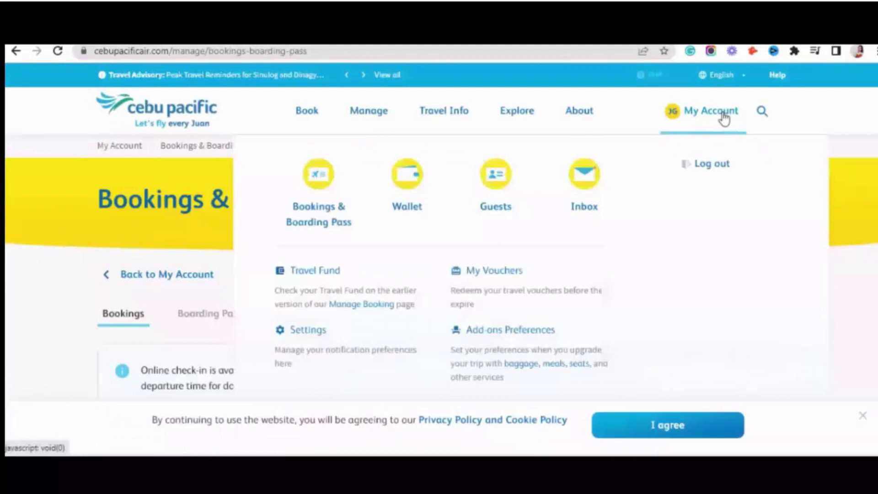
pyautogui.moveTo(368, 123)
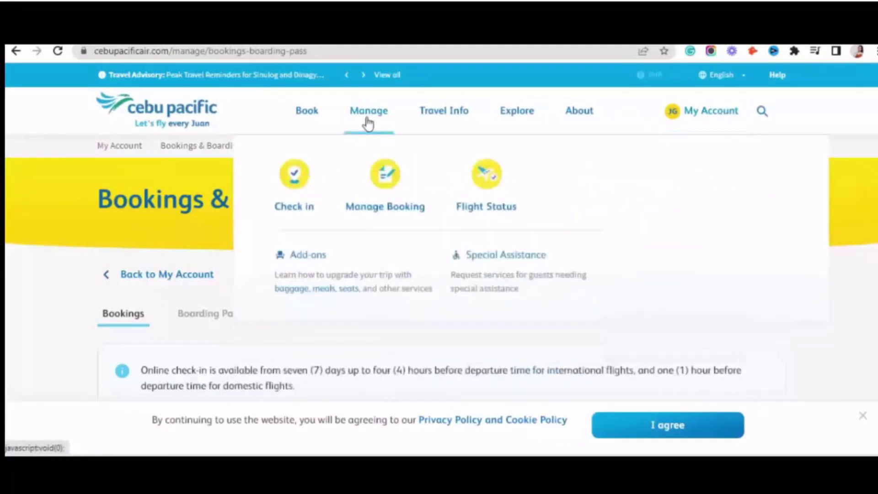
pyautogui.moveTo(701, 153)
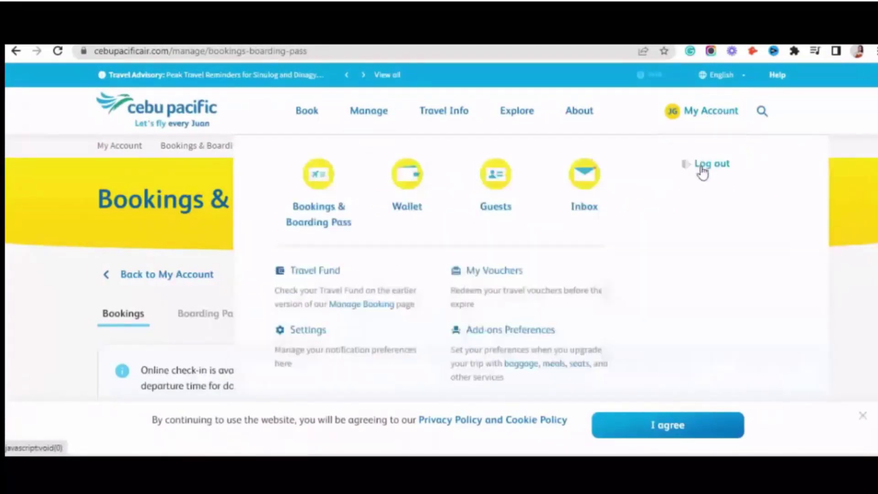
pyautogui.click(703, 165)
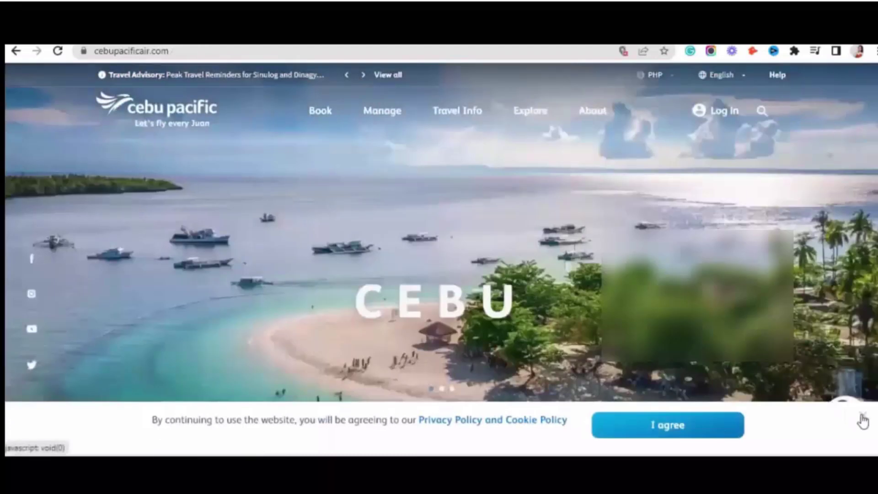
# Dismiss the cookie notice on the home page and go to the Manage Booking portal
pyautogui.click(863, 420)
pyautogui.moveTo(378, 112)
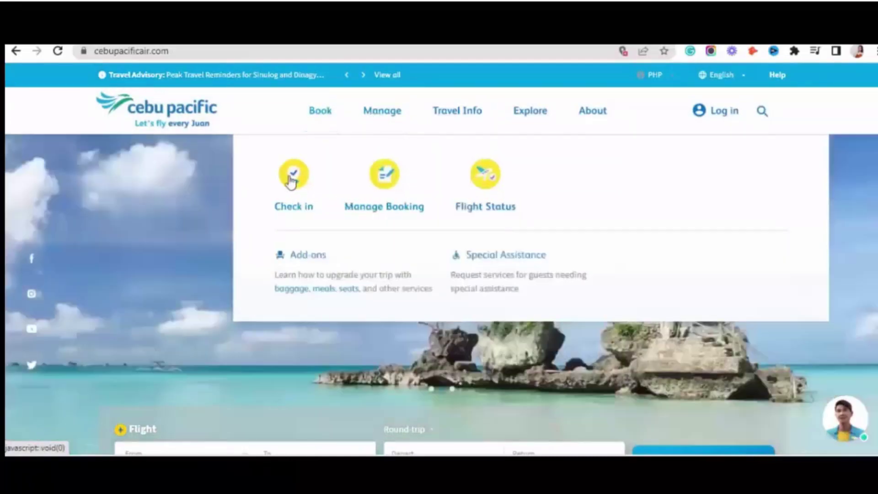
pyautogui.click(390, 206)
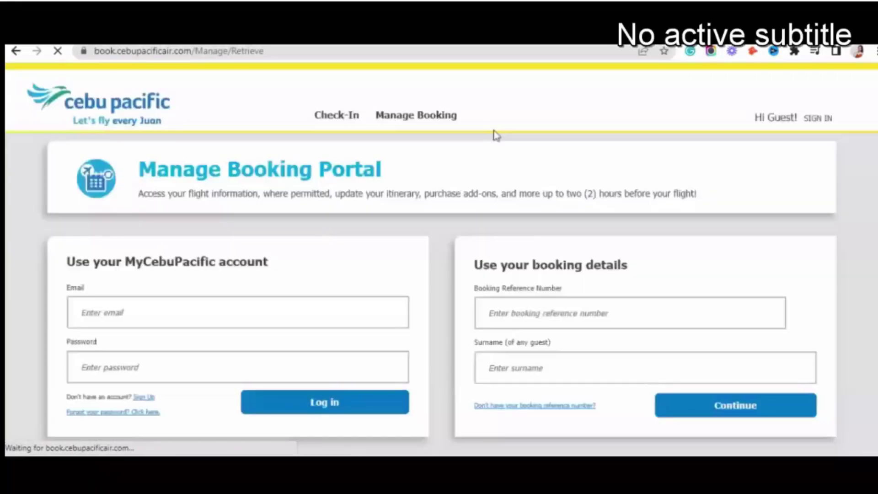
# Try to retrieve the booking as a guest with its booking reference number and the guest's surname
pyautogui.click(577, 304)
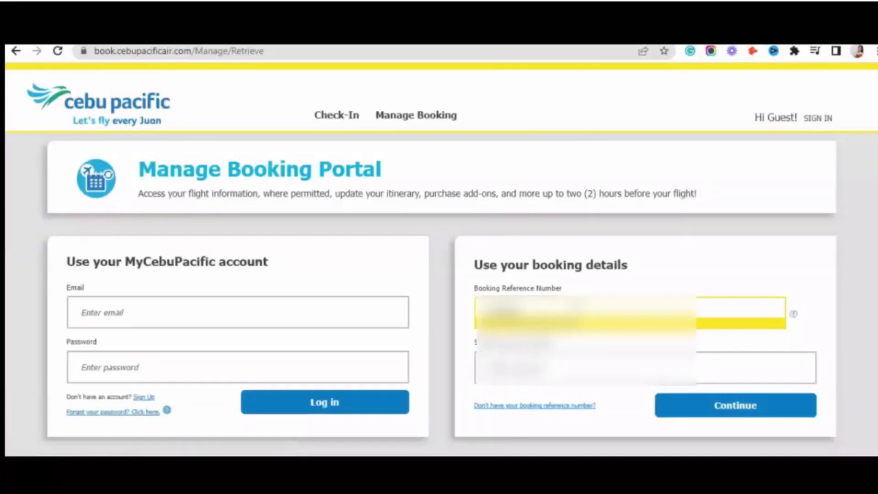
pyautogui.click(544, 373)
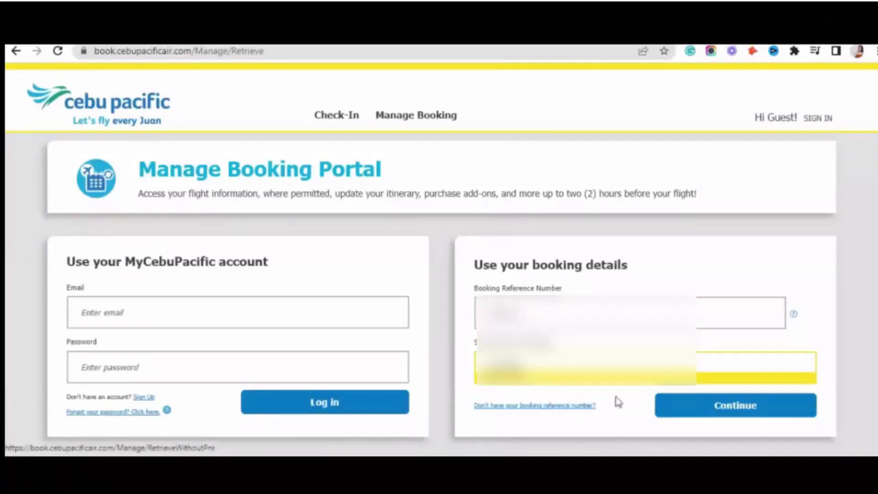
pyautogui.click(688, 409)
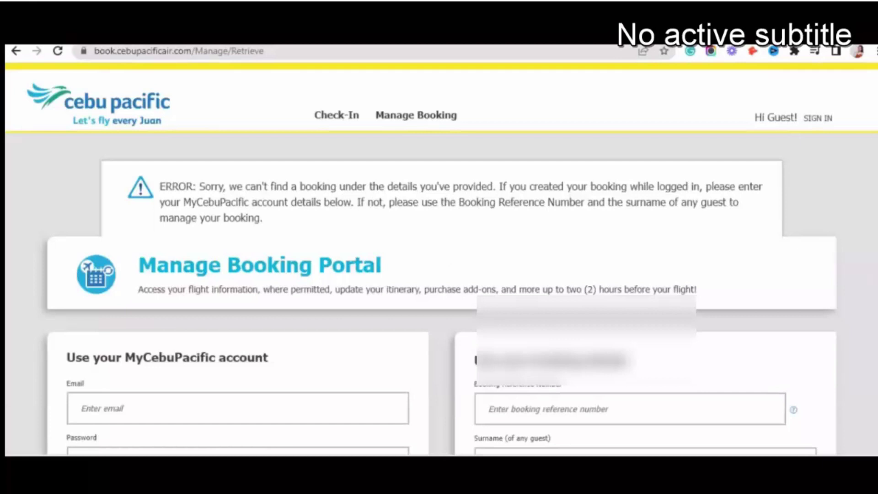
# Log in to the Manage Booking Portal with the MyCebuPacific account email and password
pyautogui.scroll(-3, 215, 317)
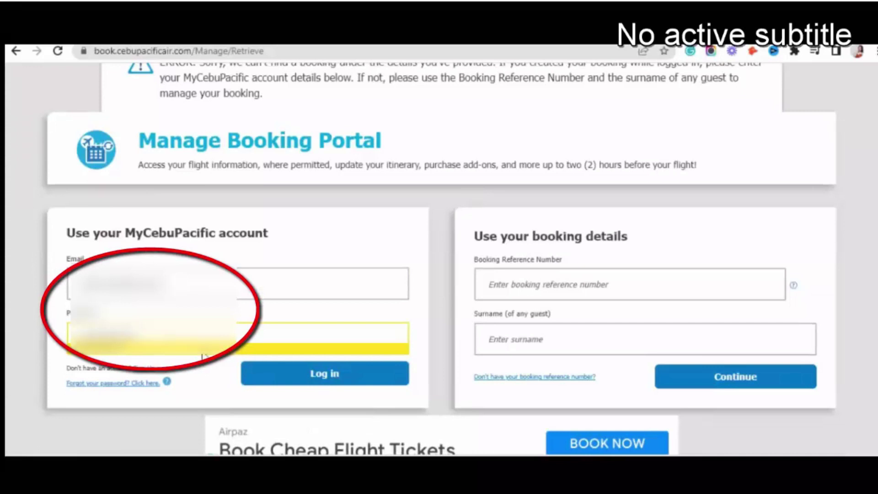
pyautogui.click(295, 381)
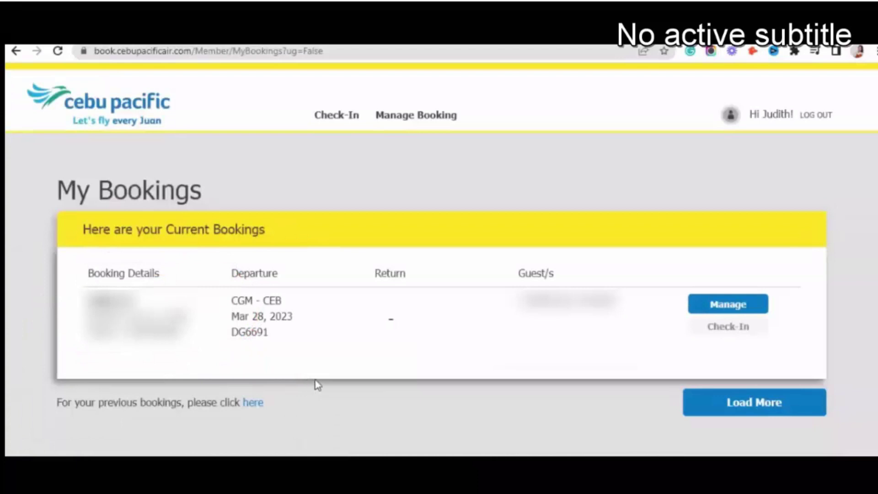
# Open the 28 Mar 2023 CGM to CEB booking for management and start a refund request for it
pyautogui.click(723, 307)
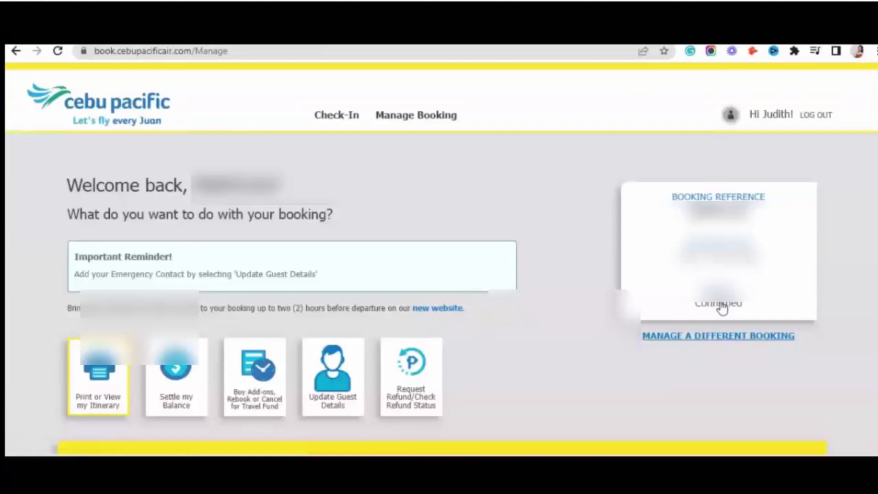
pyautogui.click(408, 390)
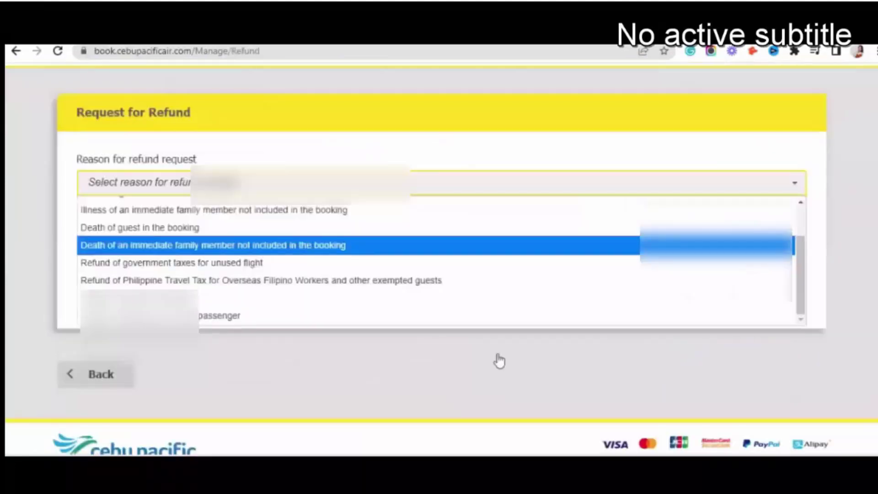